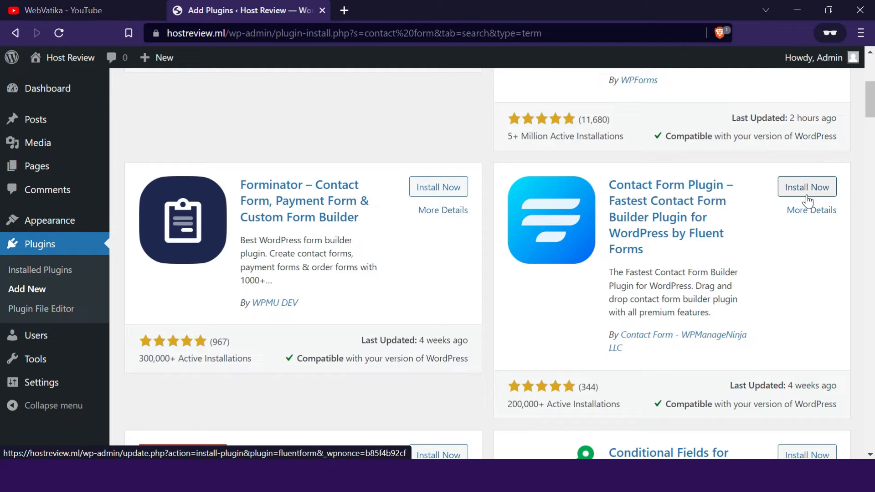
- Install and activate the Contact Form Plugin by Fluent Forms
click(807, 200)
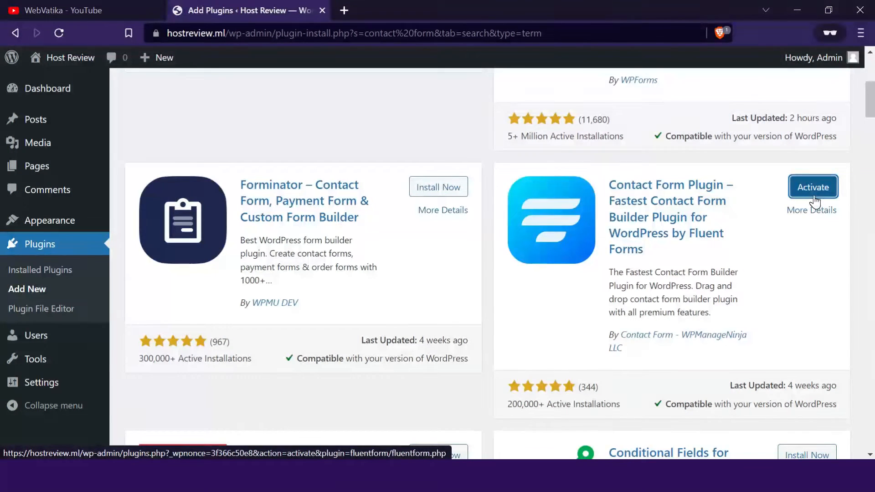
click(814, 200)
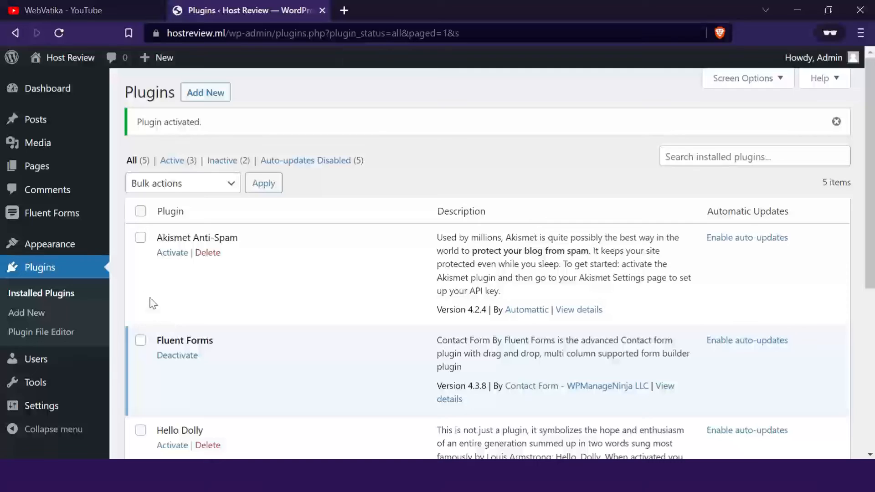
- Create a new Fluent Forms form from the Blank Form template
mouse_move(84, 221)
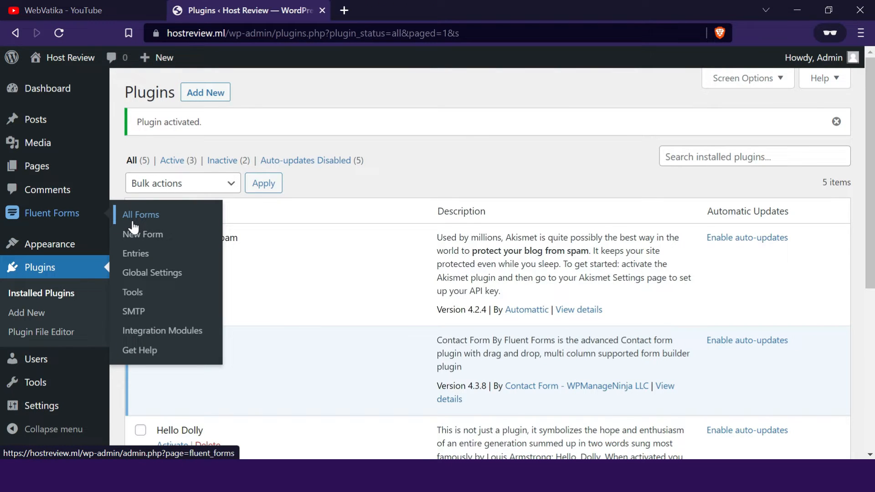
click(153, 245)
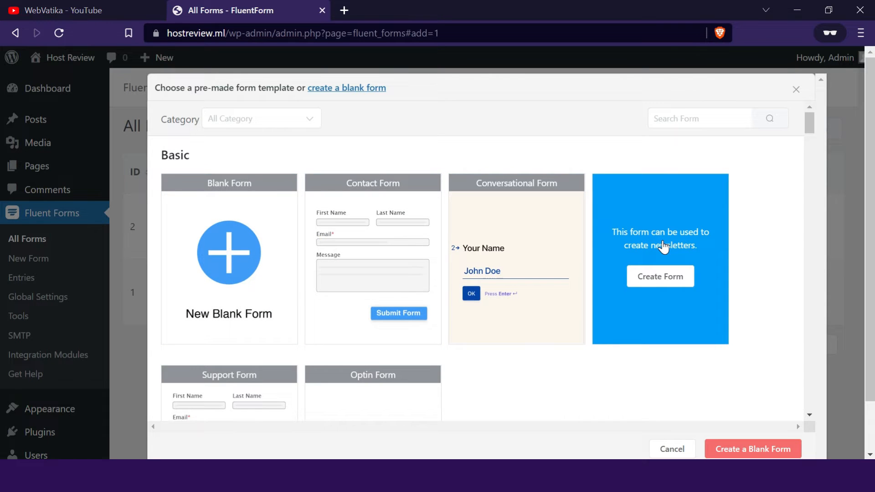
scroll(664, 246, down, 5)
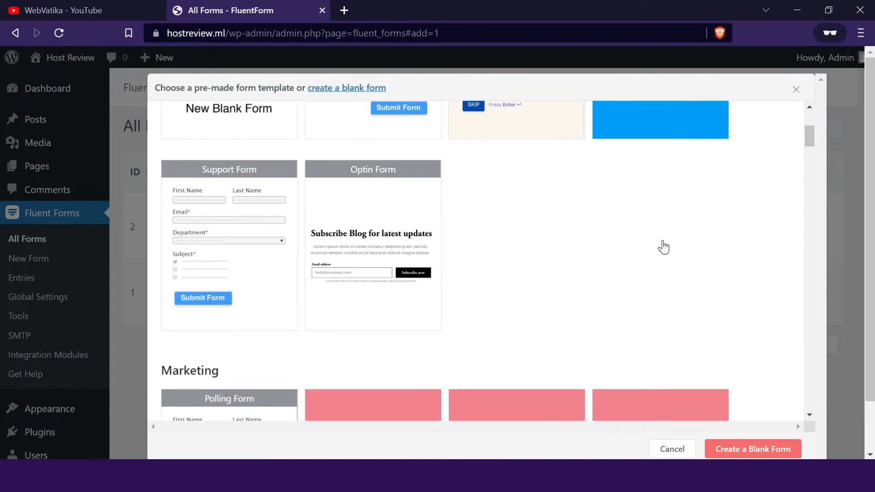
scroll(575, 271, up, 5)
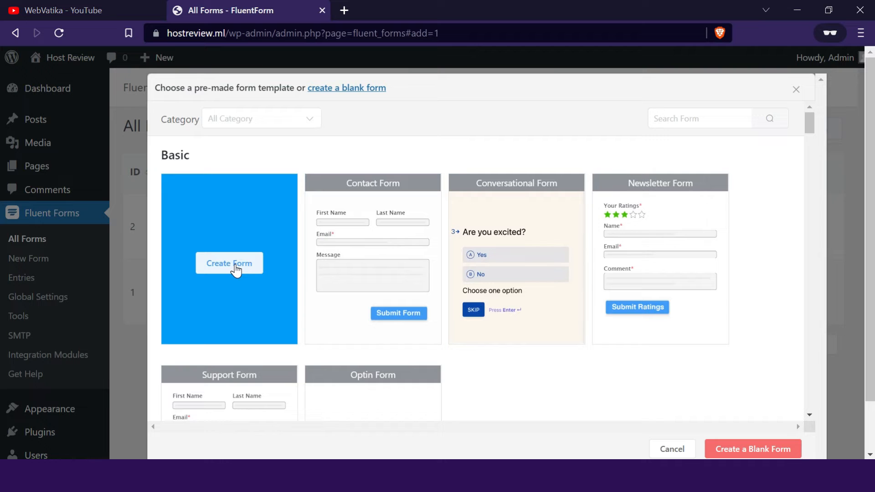
click(235, 267)
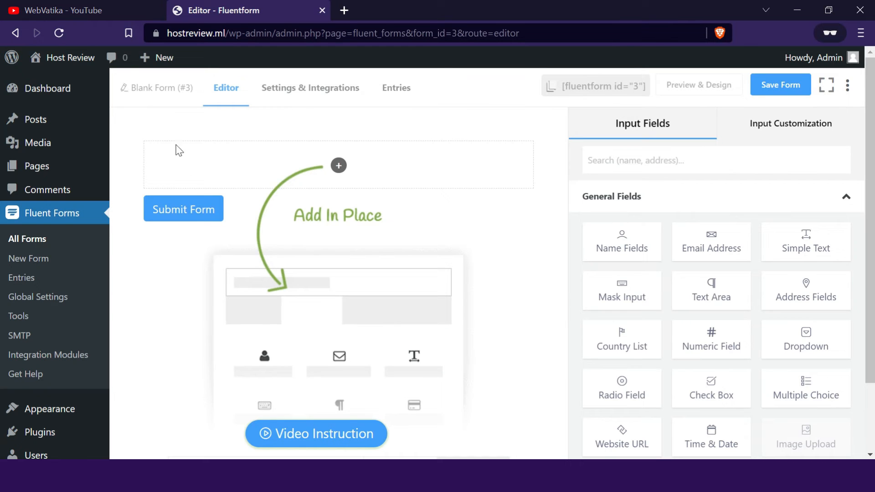
- Rename the blank form as "Contact Us Form"
click(163, 92)
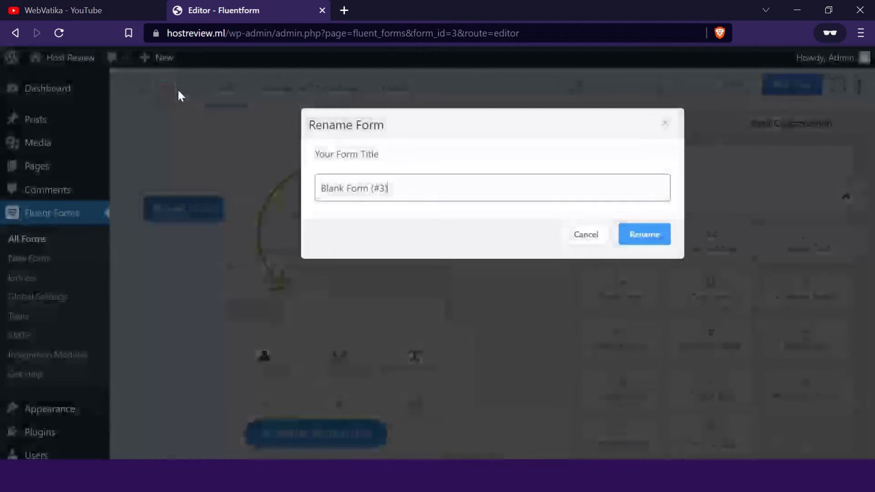
triple_click(403, 185)
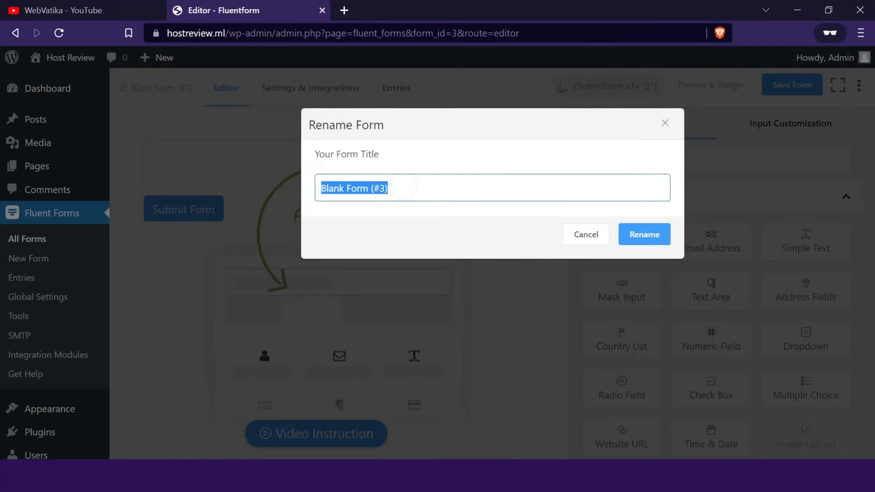
text(Contact Us Form)
click(638, 233)
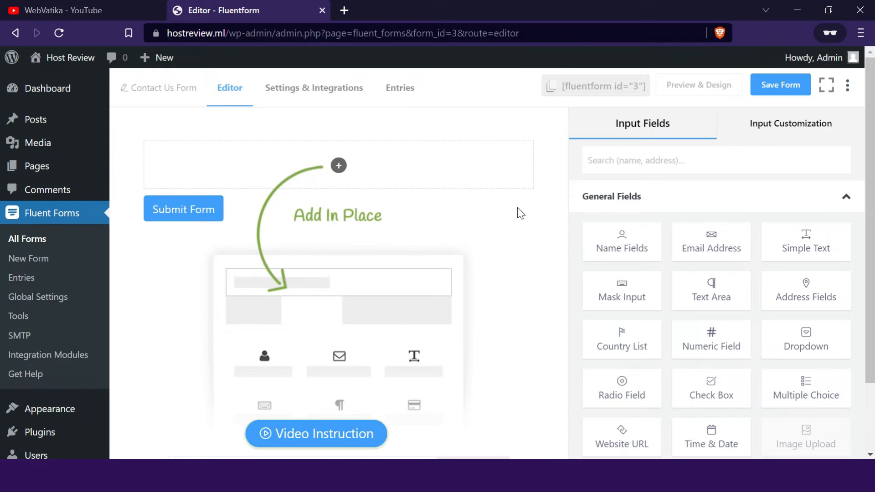
- Add Name Fields, Email Address, Website URL and Text Area fields to the form, in that order above the submit button
scroll(666, 253, down, 2)
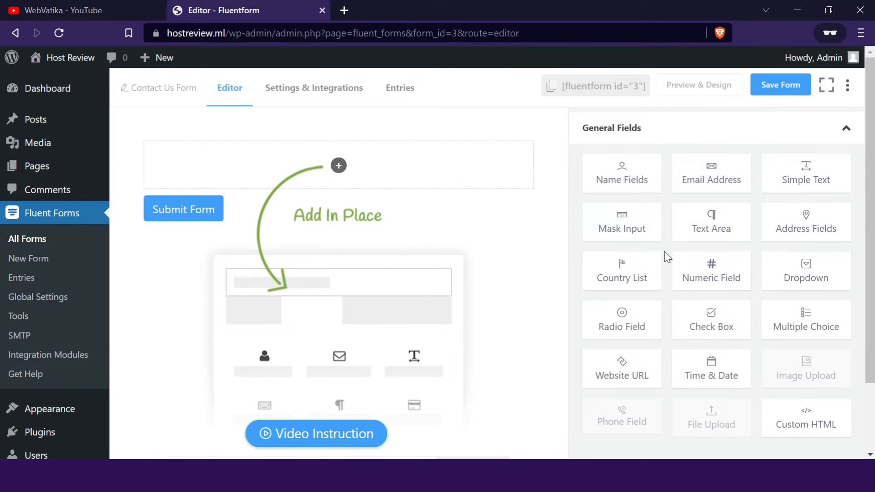
scroll(670, 264, down, 3)
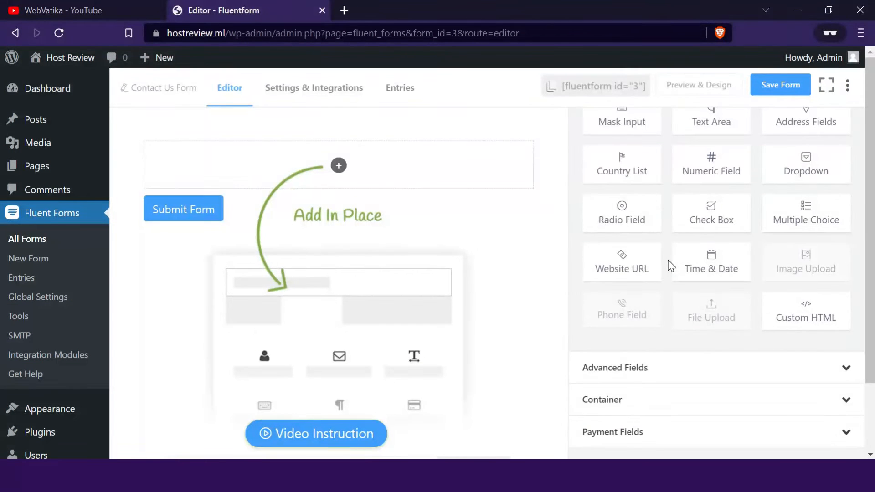
scroll(671, 266, up, 3)
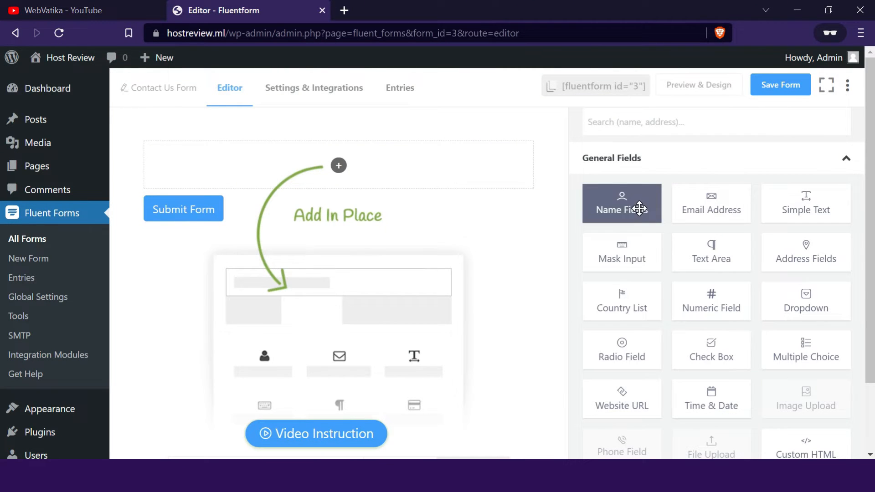
drag(640, 208, 354, 174)
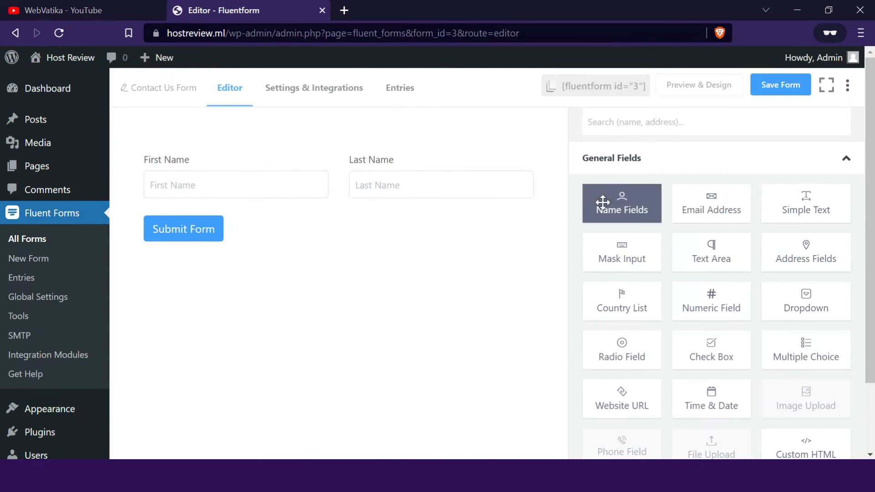
drag(713, 215, 304, 211)
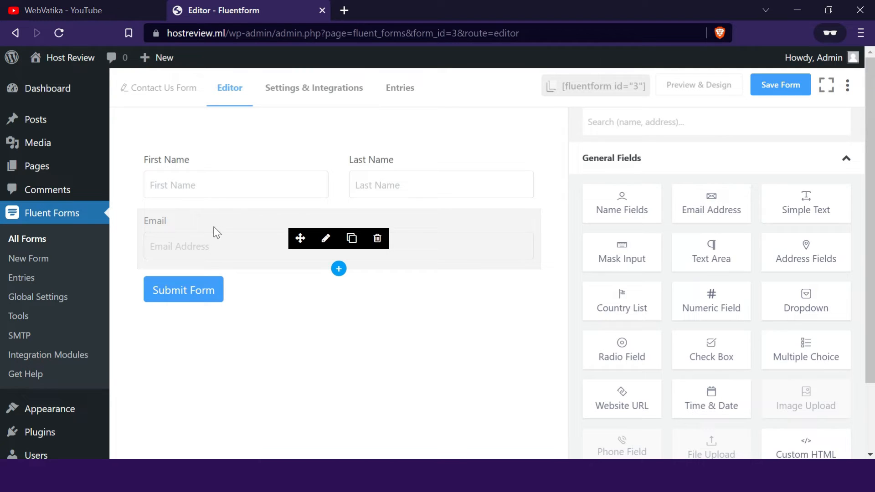
drag(613, 400, 209, 282)
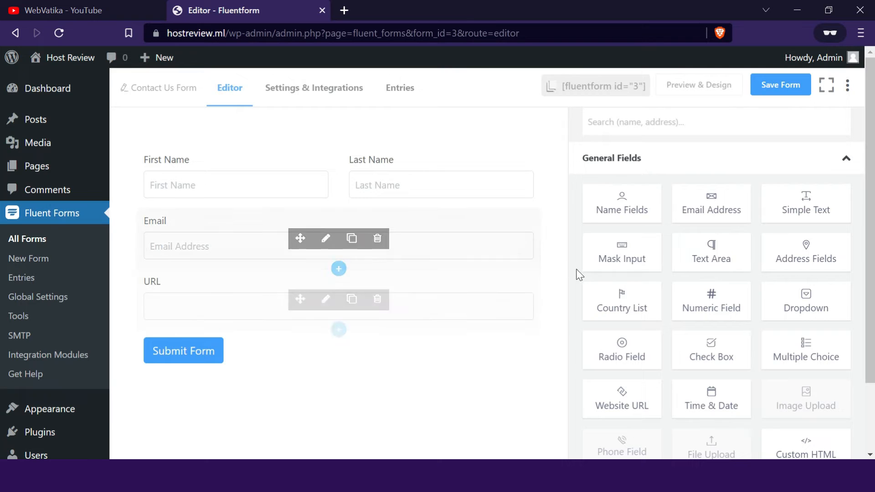
drag(715, 256, 325, 326)
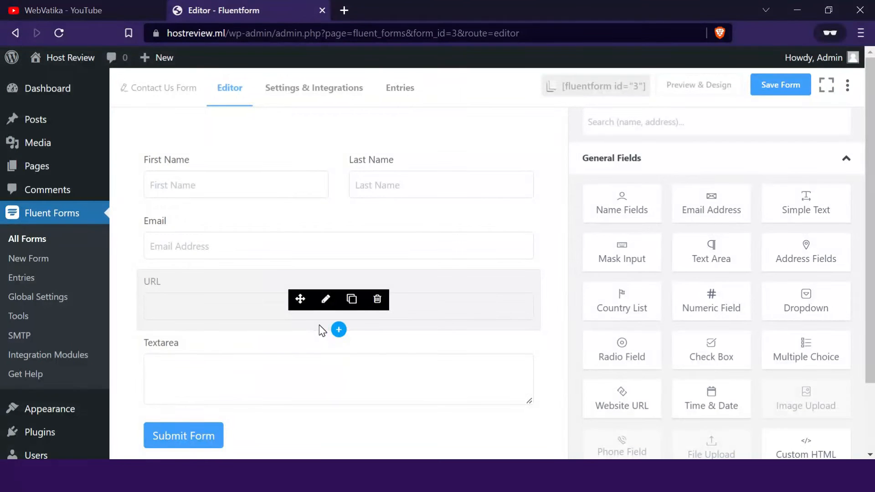
- Set both the element label and the admin field label of the text area to "Message"
click(306, 350)
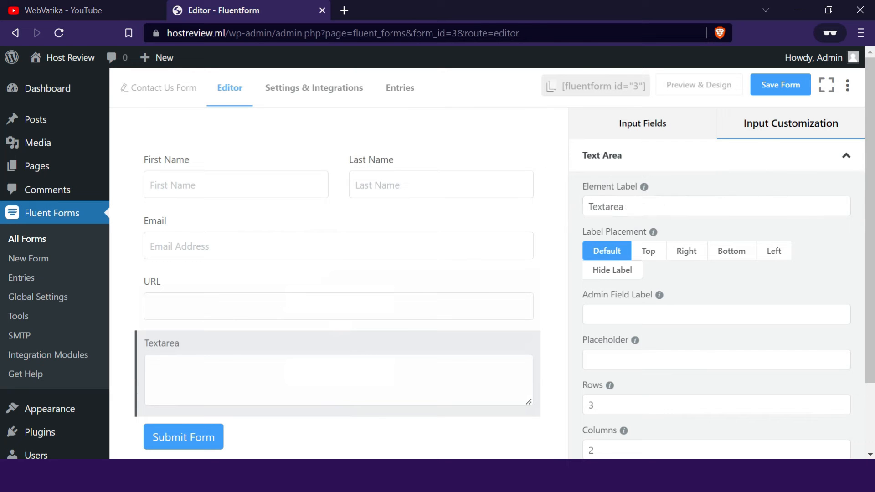
double_click(606, 206)
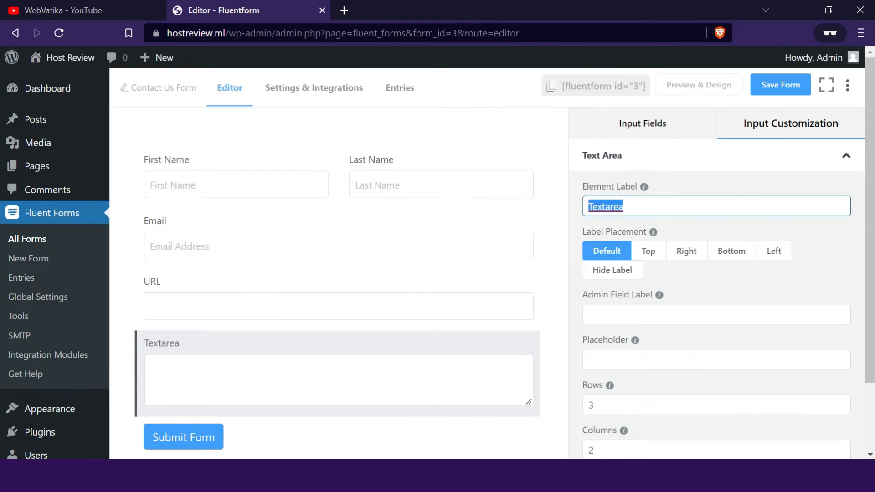
text(Message)
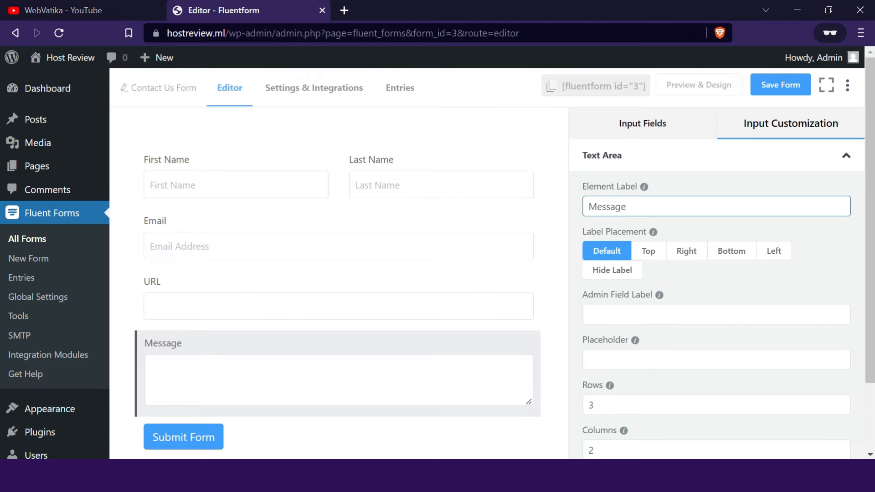
click(654, 220)
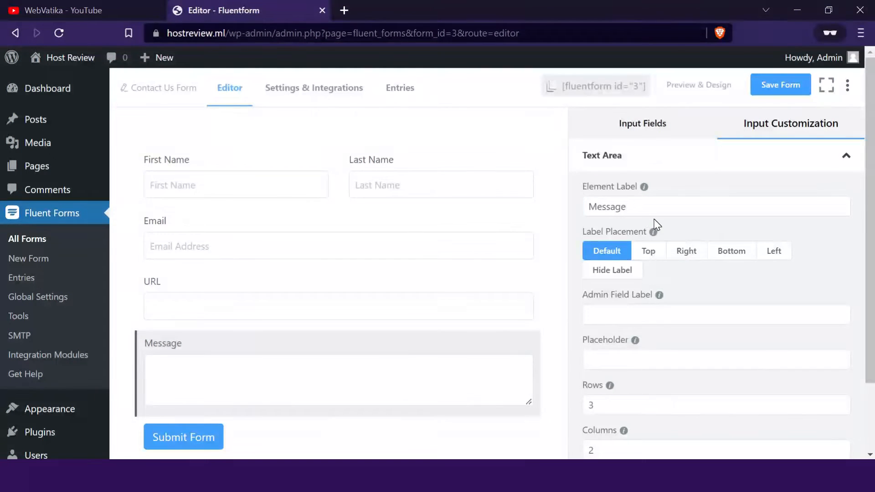
click(684, 314)
text(Message)
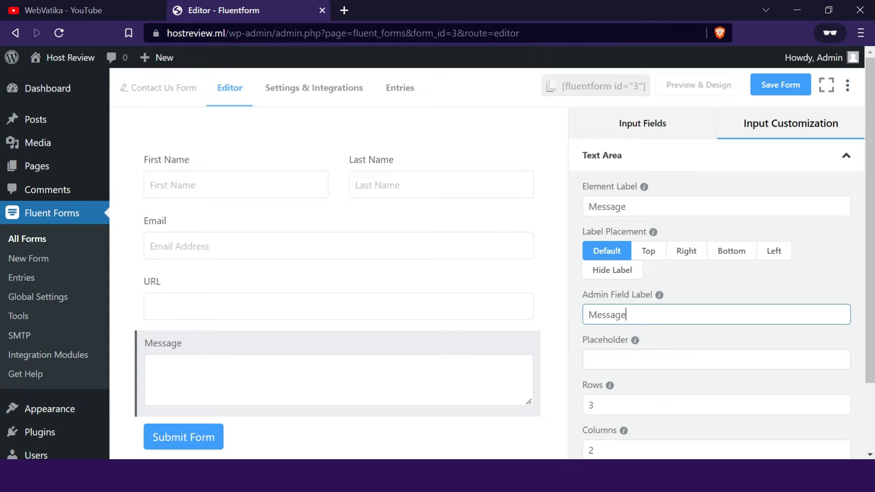
- Set the message field's placeholder to "Write Your Message"
click(588, 359)
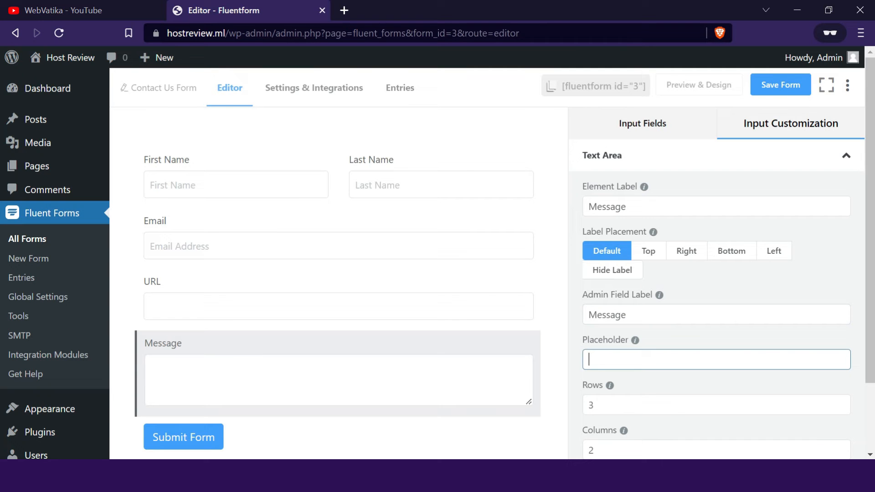
text(Write )
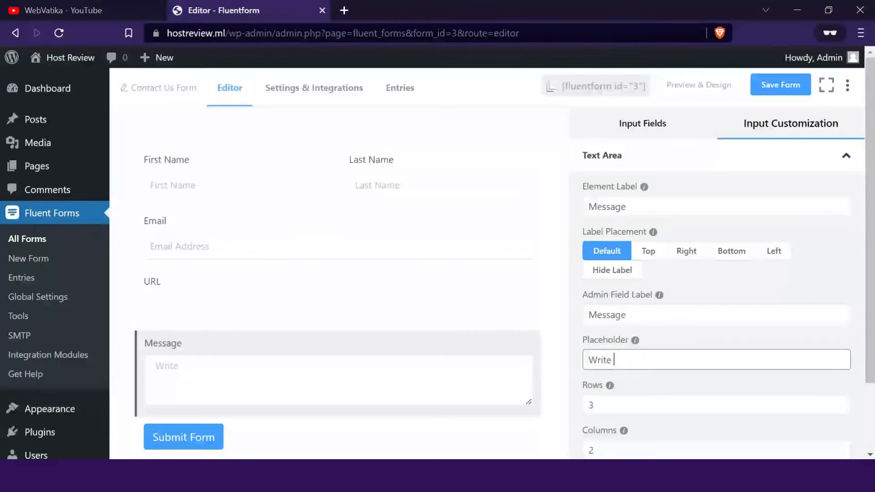
text(Your Me)
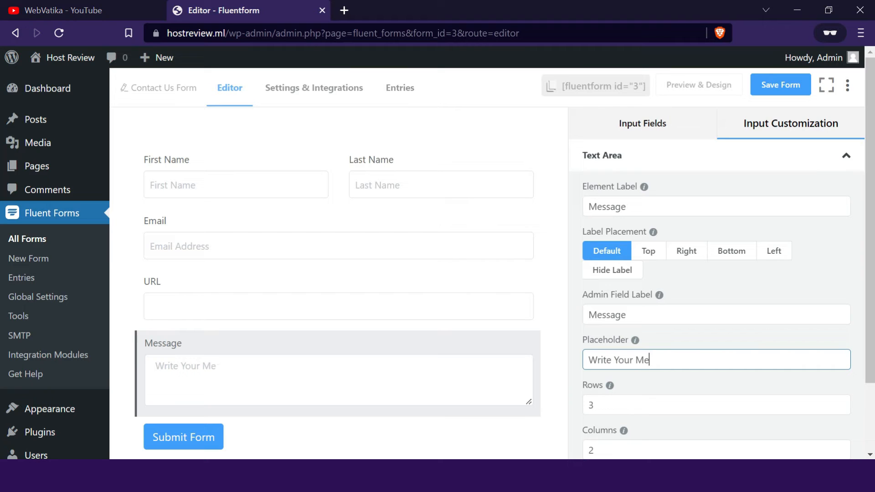
text(ssage)
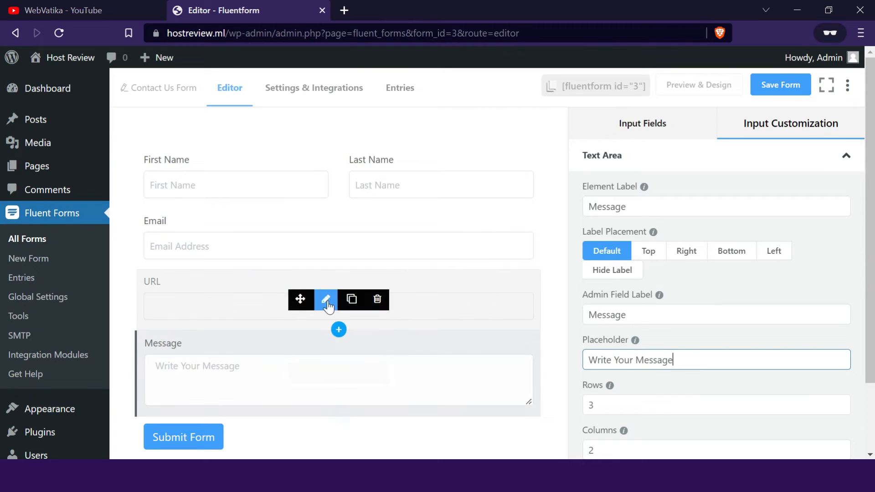
- Give the URL field the admin field label "URL" and the placeholder "Enter your website address", and save the form
click(273, 285)
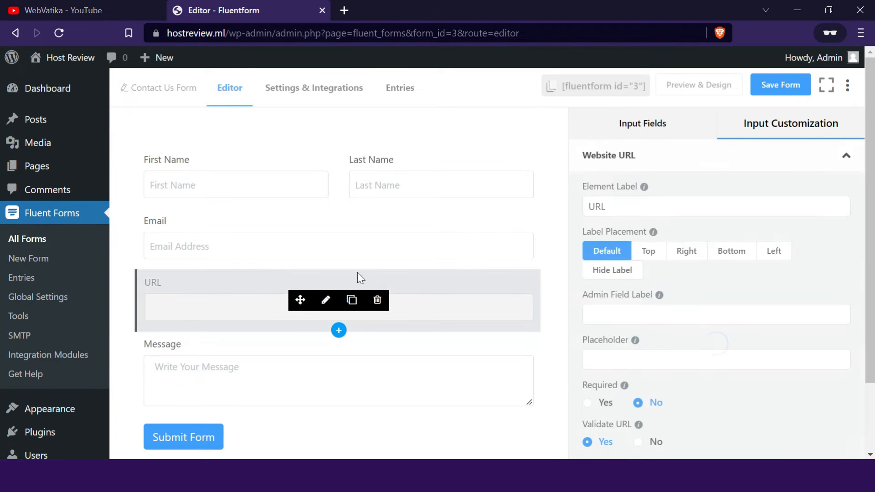
click(589, 314)
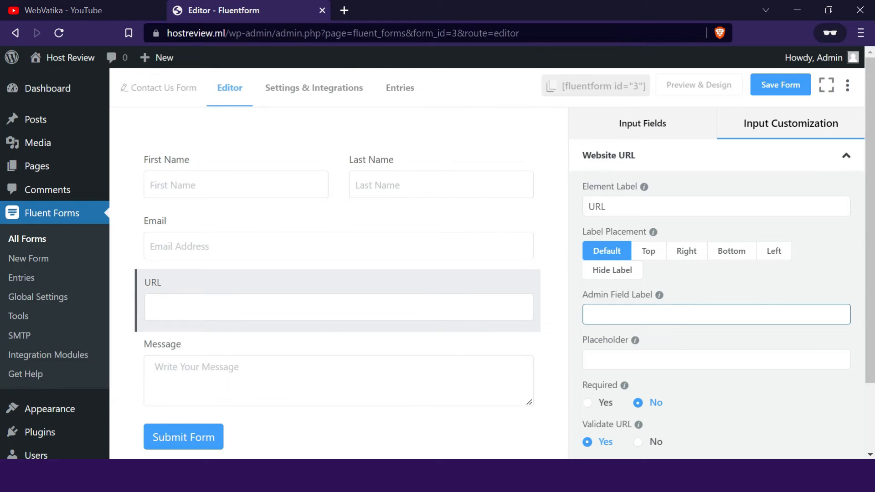
text(URL)
click(606, 359)
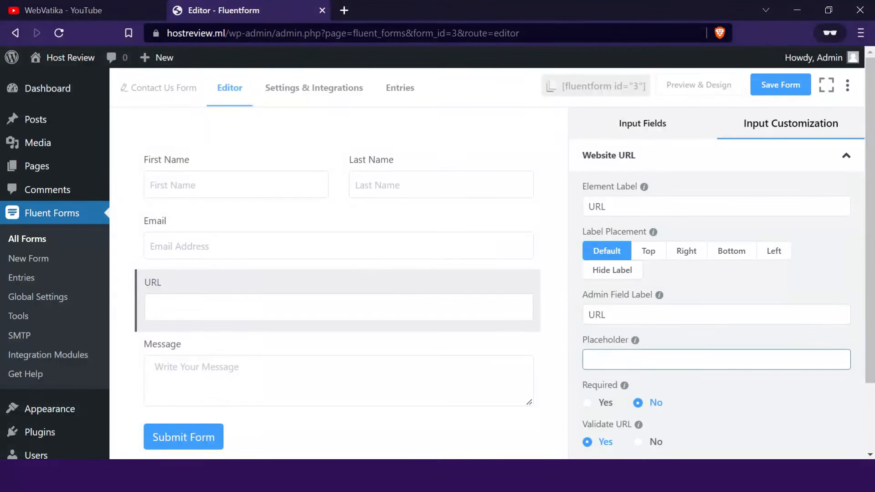
text(Enter your website address)
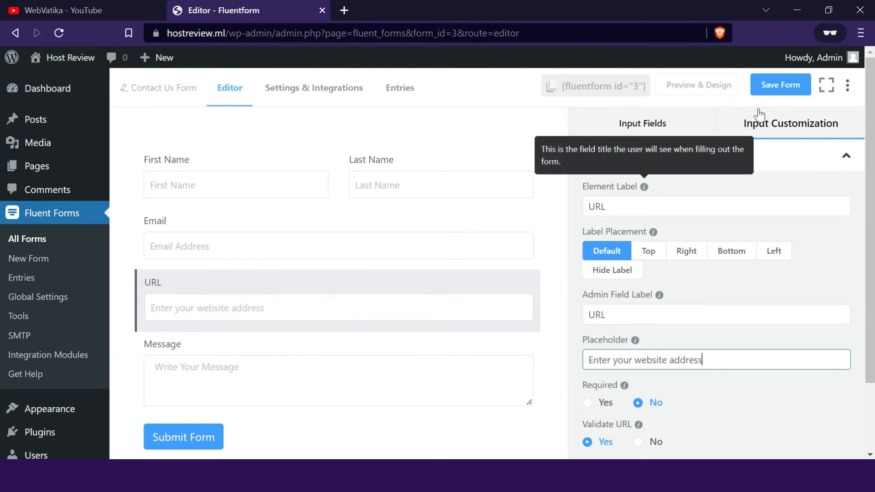
click(776, 86)
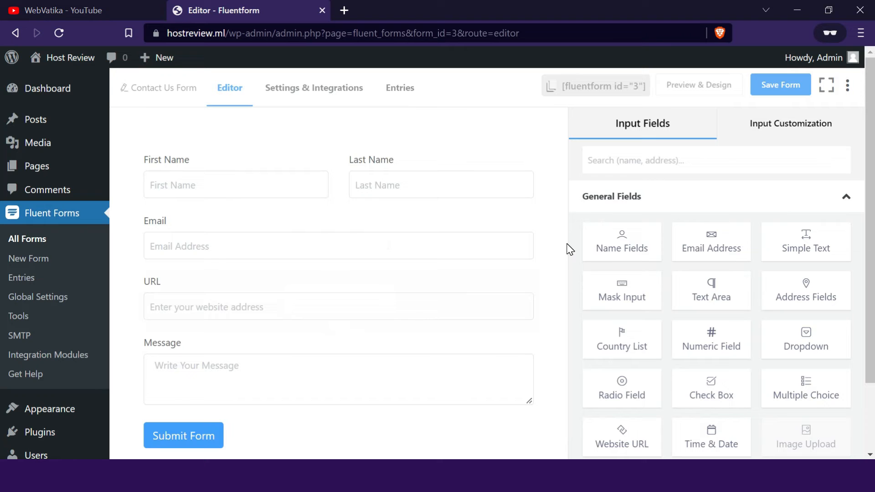
- Insert a Two Column Container between the name fields and the Email field
scroll(708, 273, down, 1)
scroll(708, 273, down, 4)
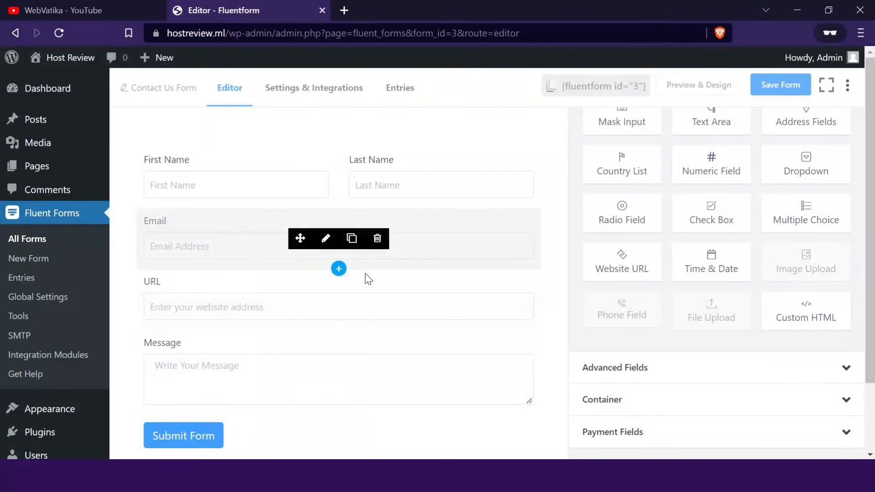
click(727, 401)
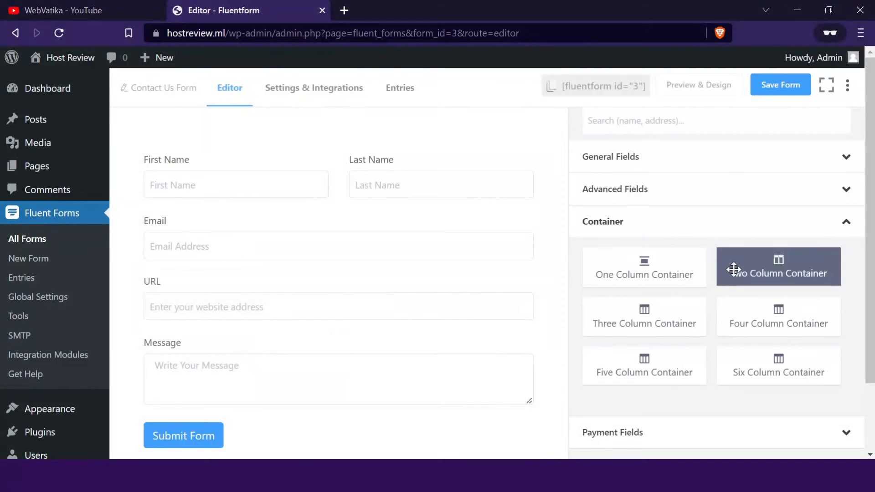
drag(752, 268, 349, 233)
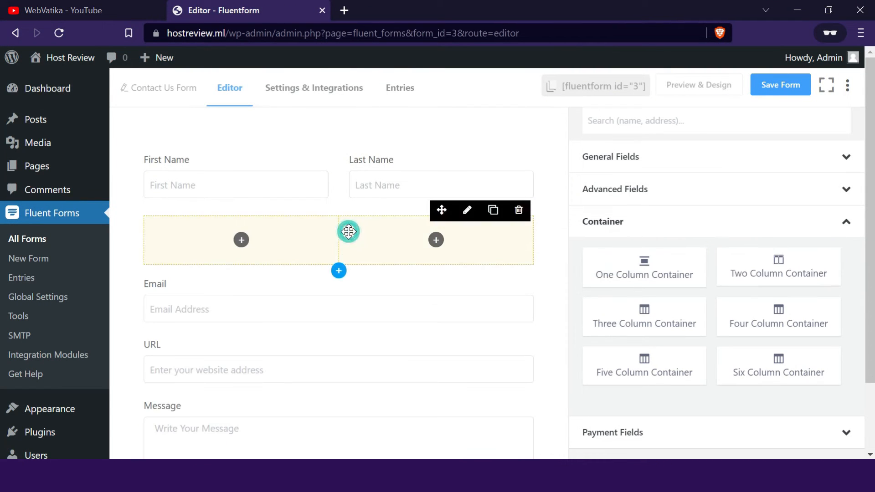
- Move the Email field into the container's first column and the URL field into its second column, and save the form
click(237, 289)
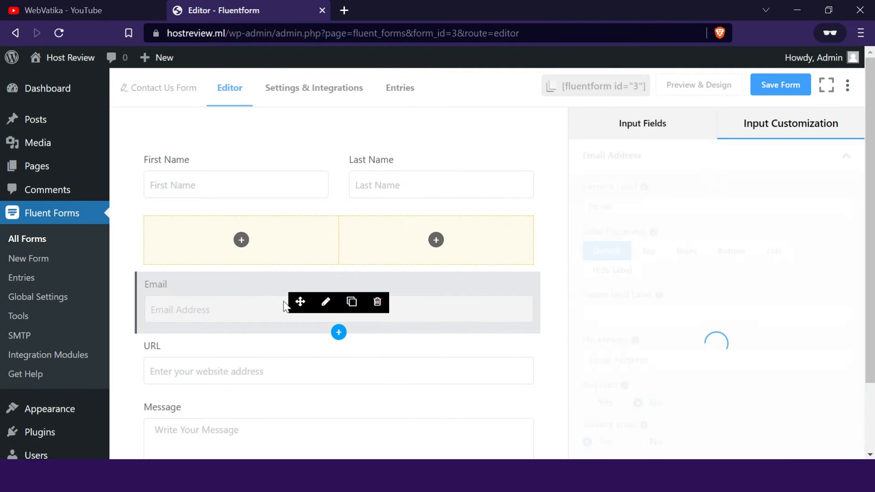
drag(300, 305, 244, 255)
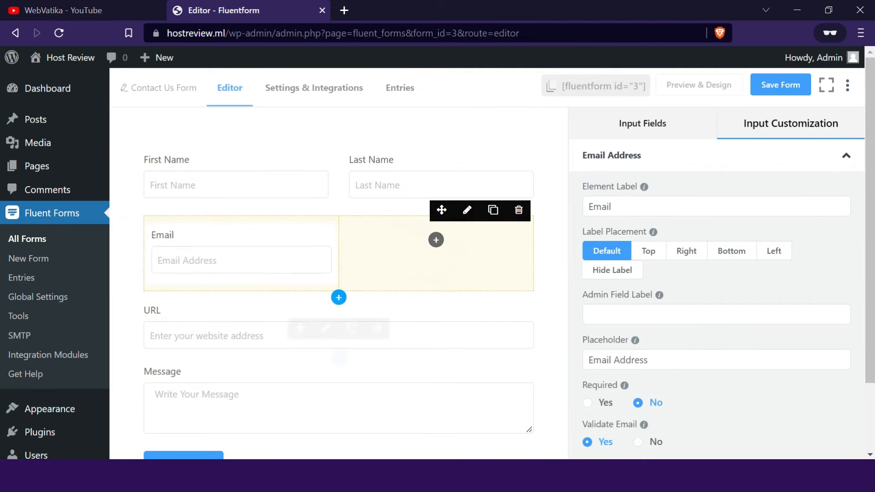
click(273, 315)
drag(300, 329, 436, 248)
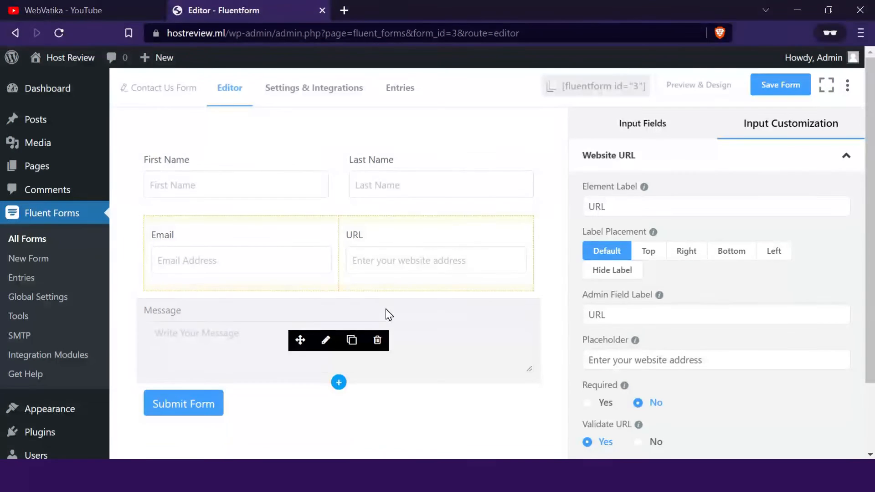
click(770, 90)
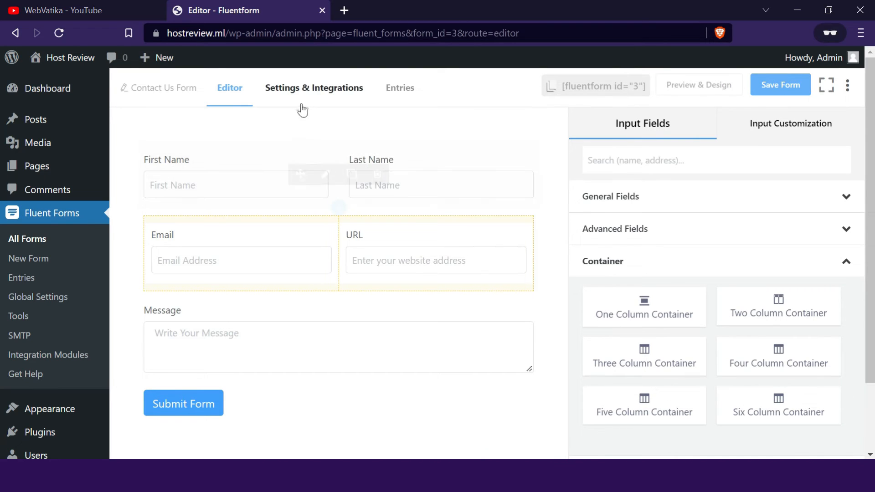
- Review the form's settings, including the confirmation message, form layout, submission restrictions and advanced validation
click(330, 92)
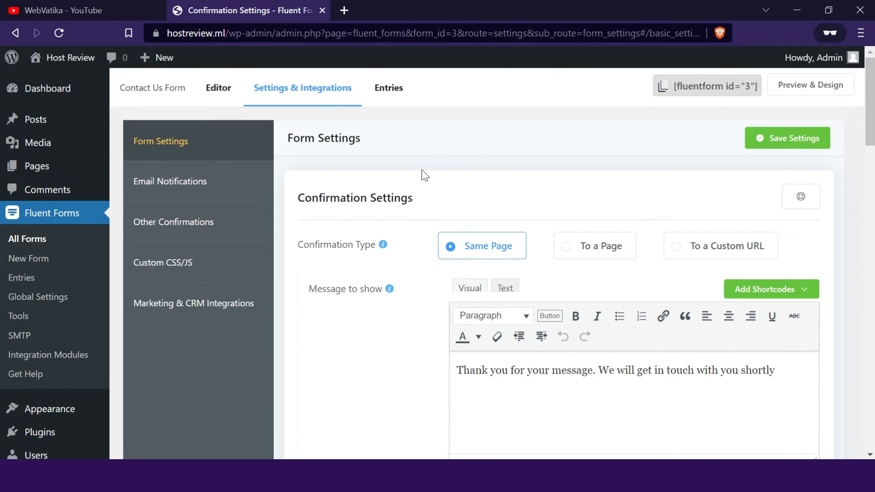
scroll(422, 169, down, 3)
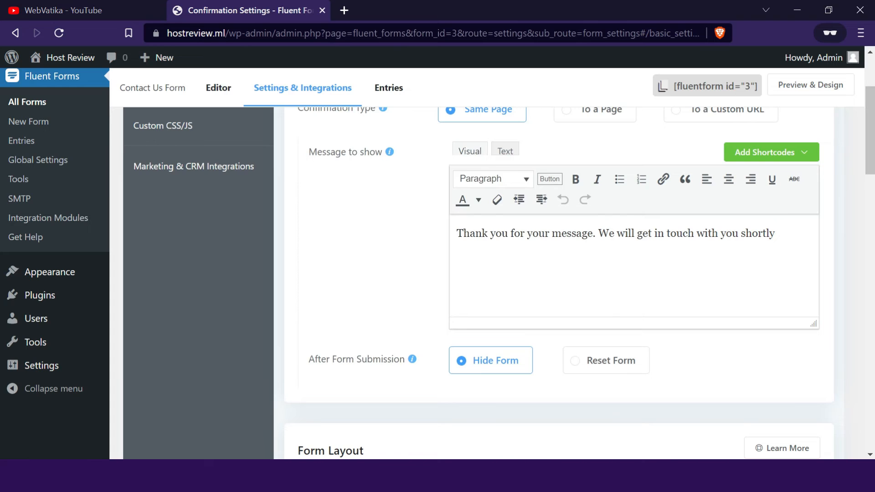
triple_click(576, 233)
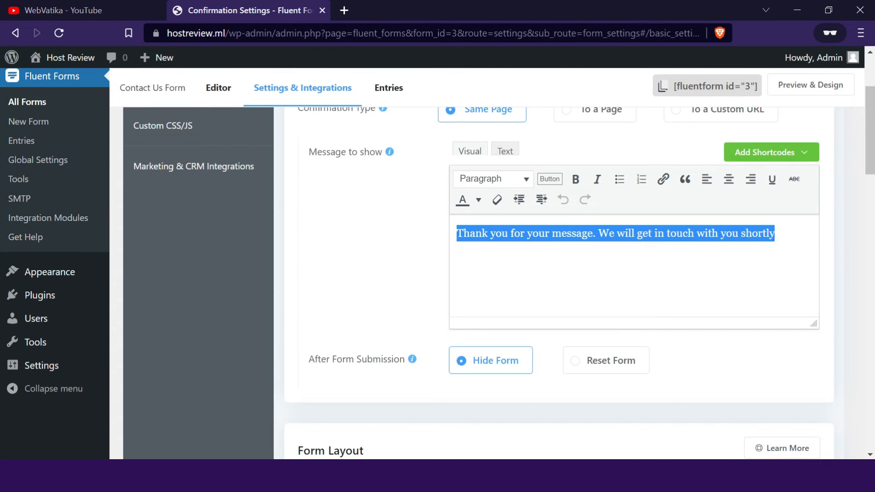
scroll(429, 264, down, 3)
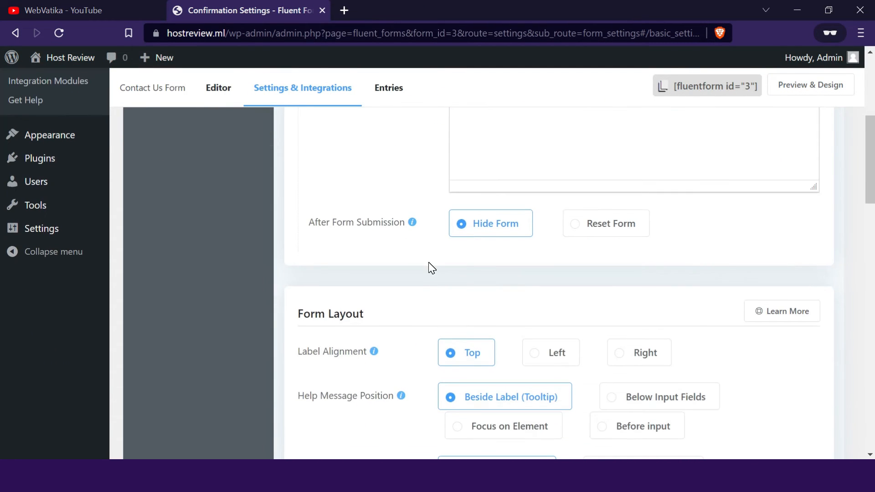
scroll(414, 258, down, 3)
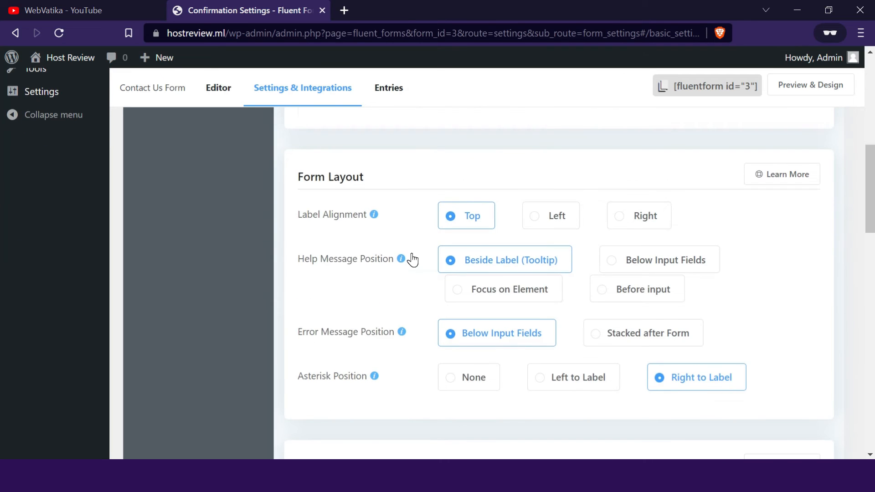
scroll(415, 258, down, 3)
scroll(415, 258, down, 8)
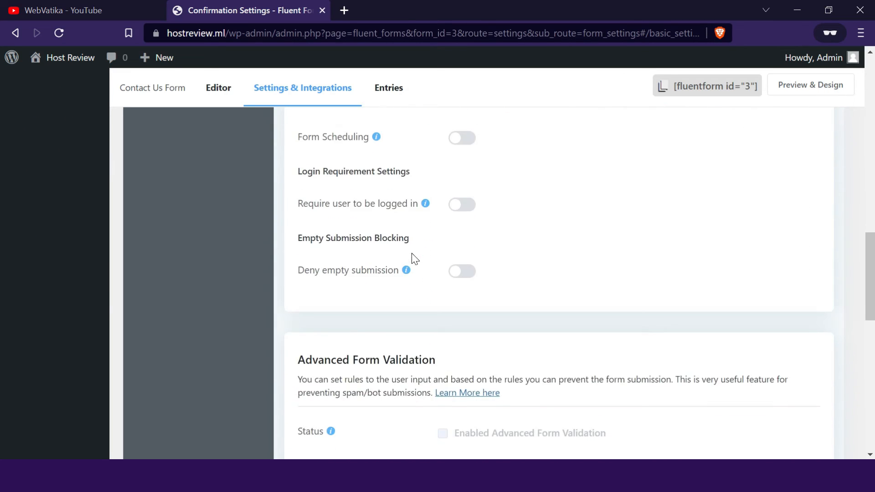
scroll(415, 259, down, 9)
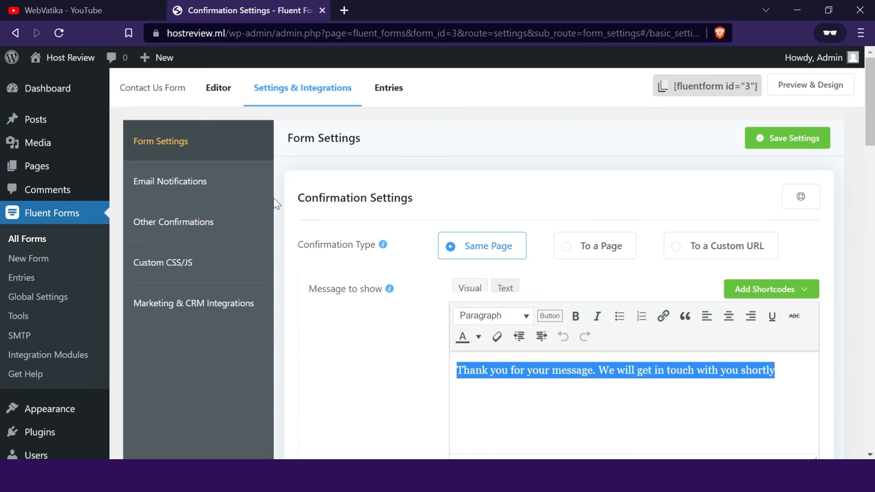
- Enable the Admin Notification Email for the form and review its recipient, subject and body settings
click(192, 191)
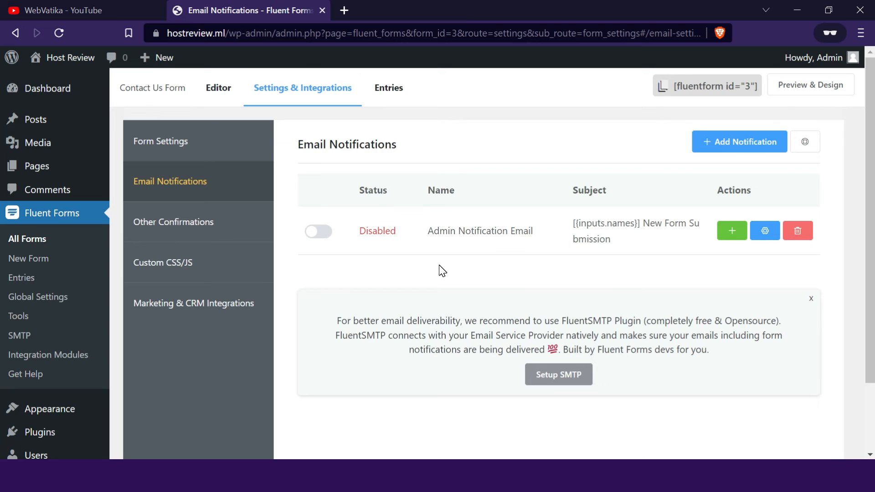
click(313, 233)
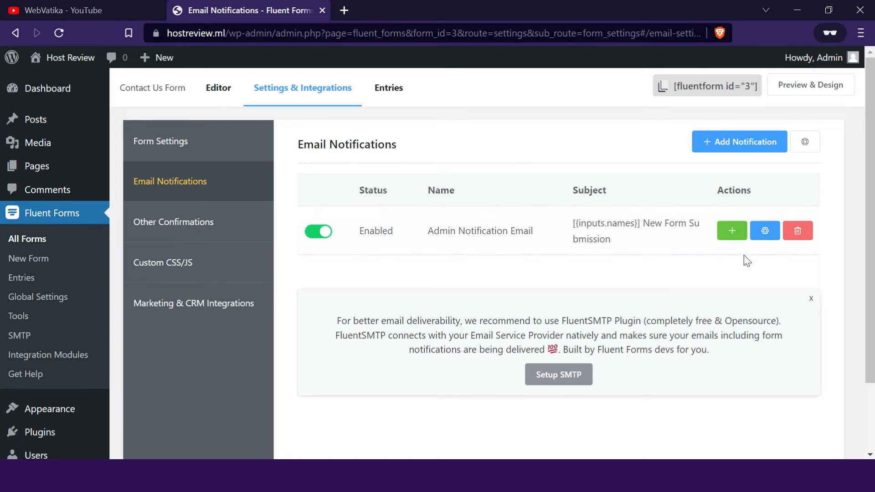
click(767, 235)
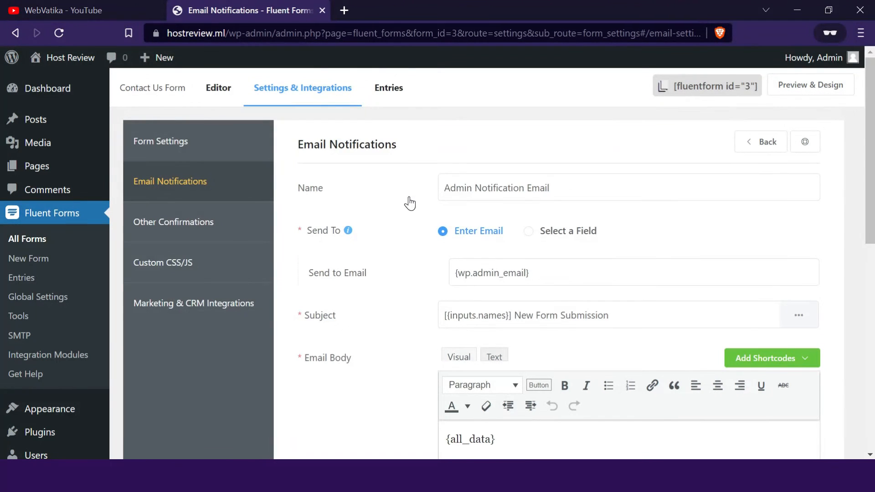
triple_click(477, 272)
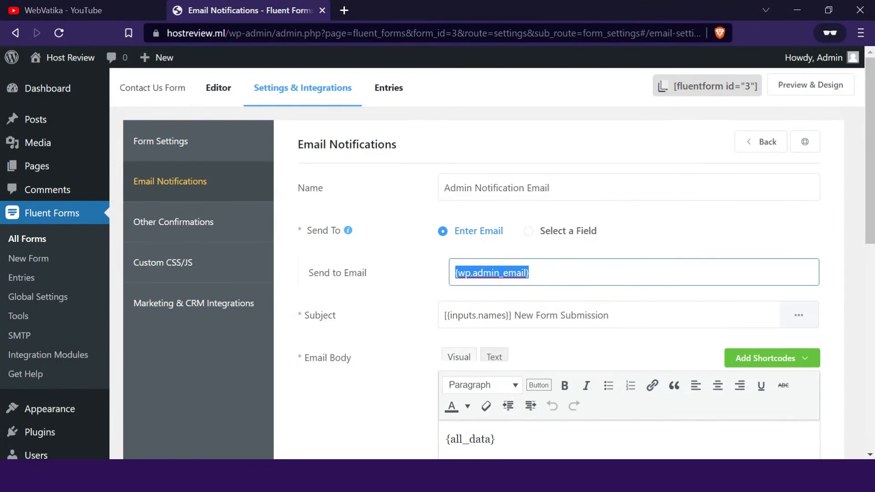
scroll(425, 257, down, 2)
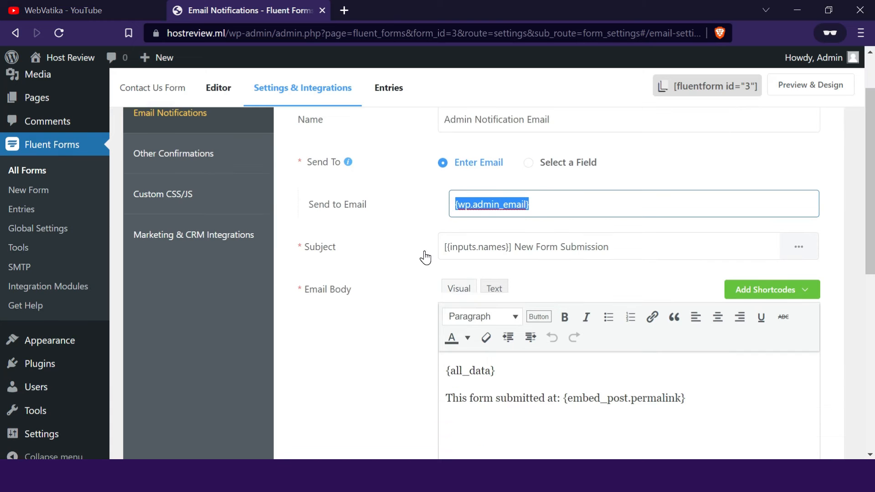
scroll(425, 257, down, 6)
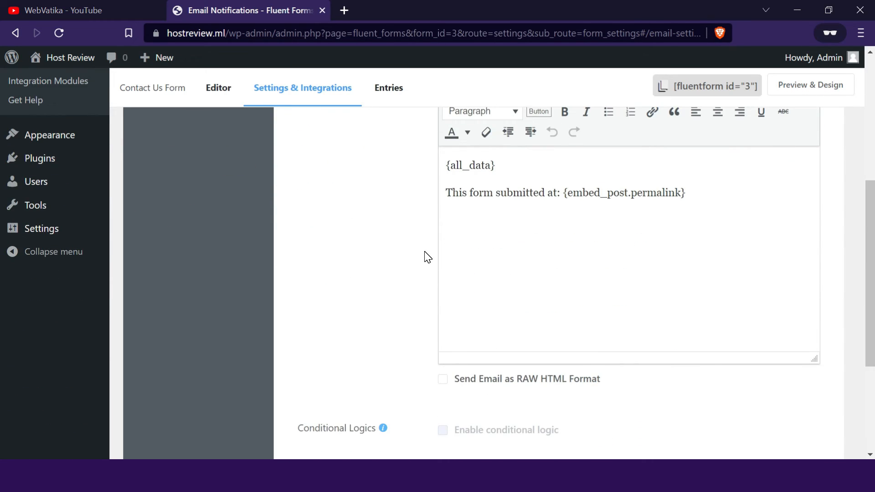
scroll(427, 258, down, 2)
scroll(427, 258, up, 10)
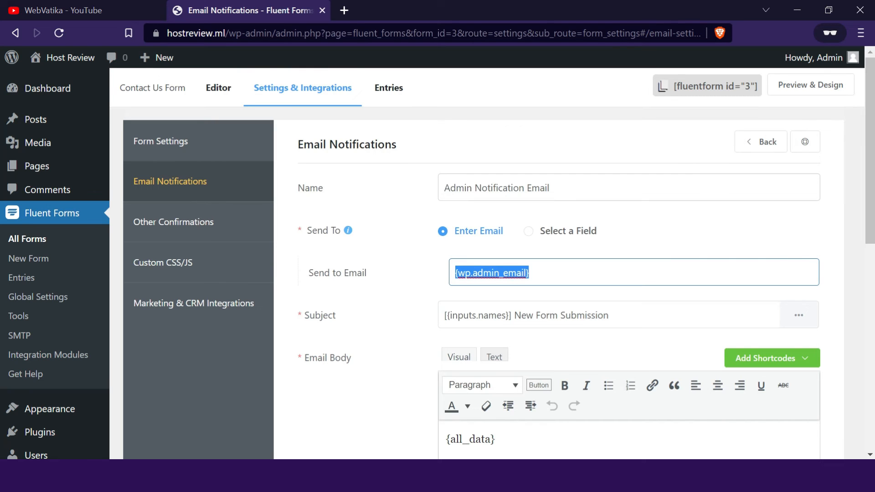
- Preview the finished contact form, close the preview and copy the form's shortcode
click(798, 90)
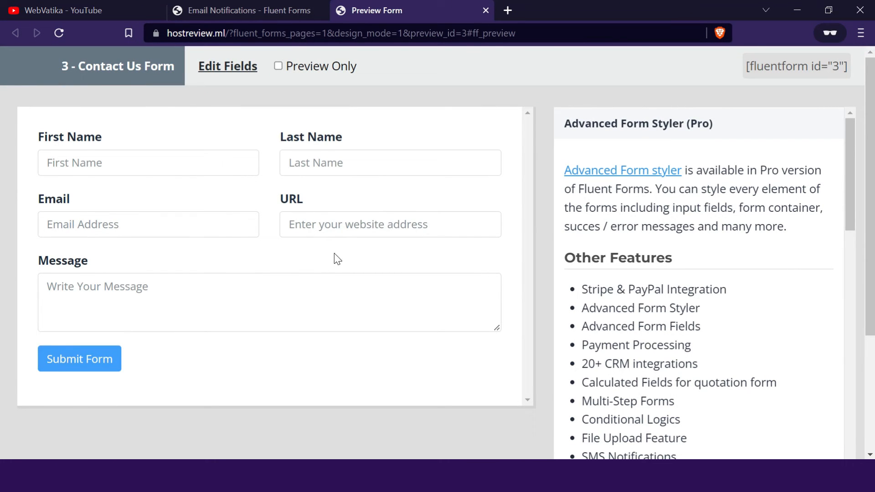
click(485, 10)
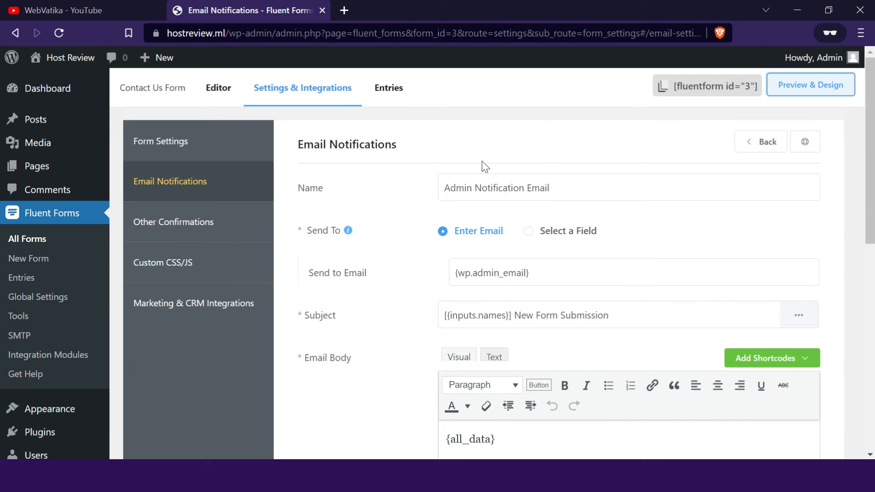
click(695, 92)
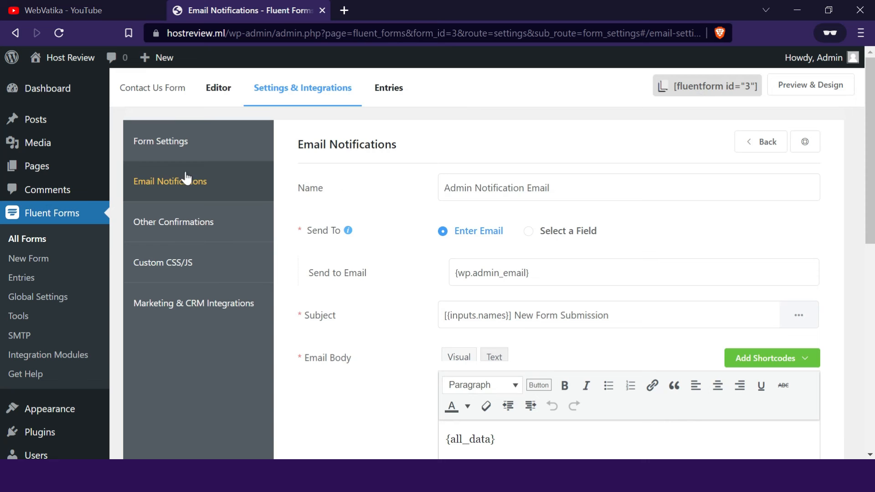
- Open the site's existing Contact page for editing
mouse_move(51, 178)
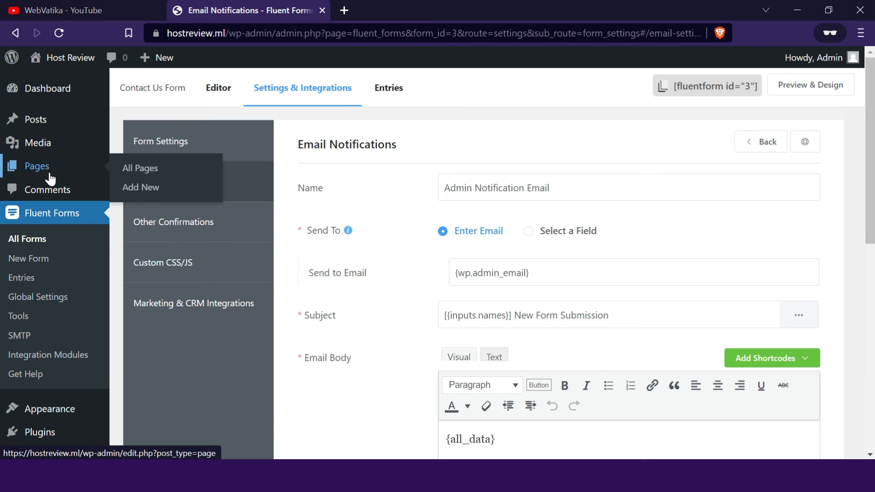
click(134, 175)
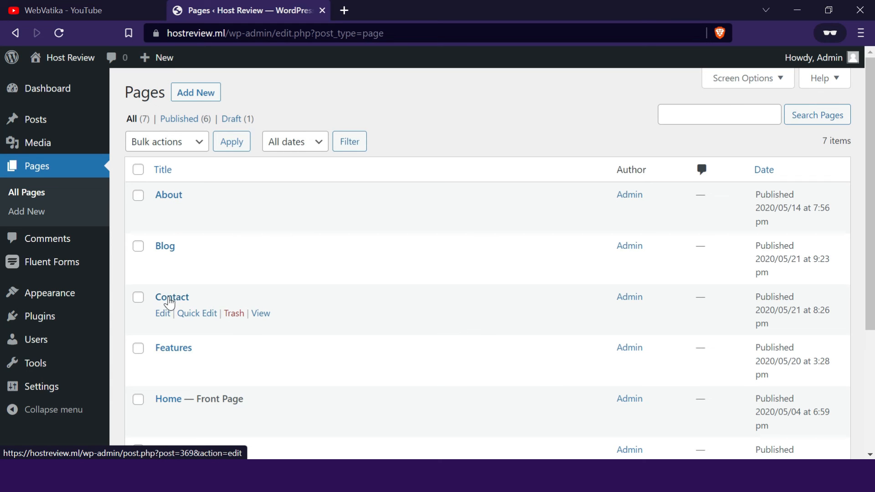
click(169, 302)
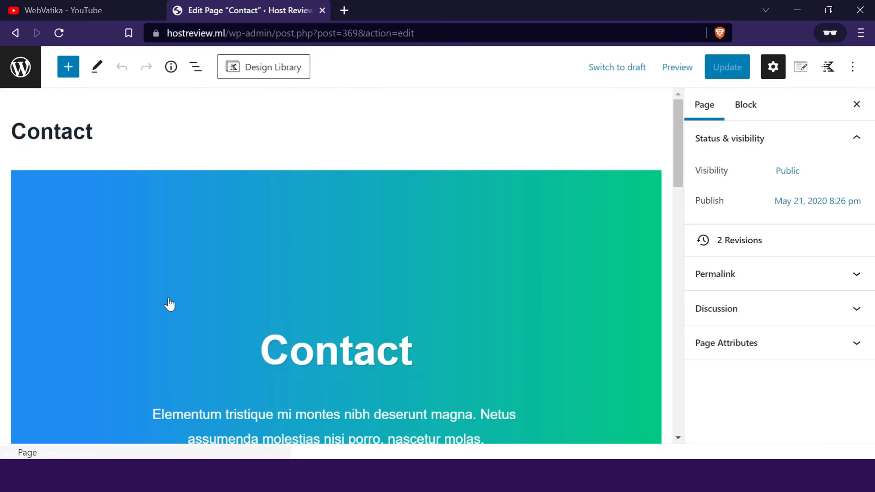
- Insert a Shortcode block into the empty white box below the Contact heading and intro text
scroll(170, 304, down, 3)
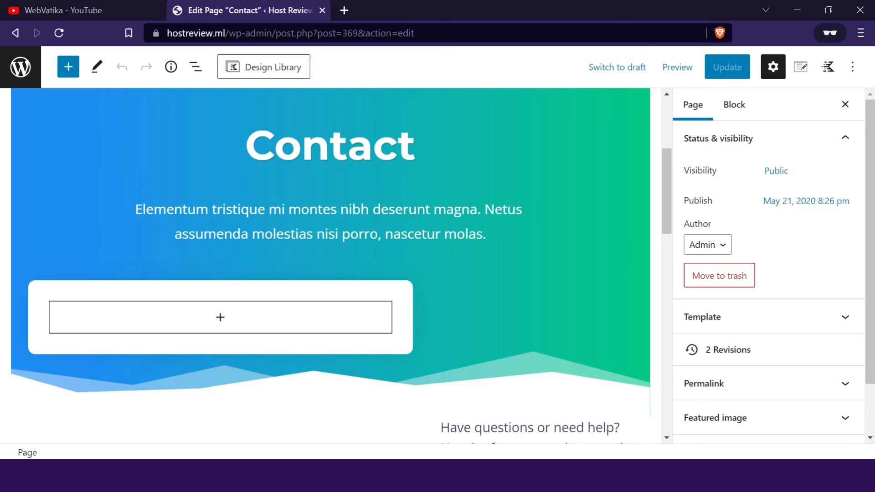
click(221, 317)
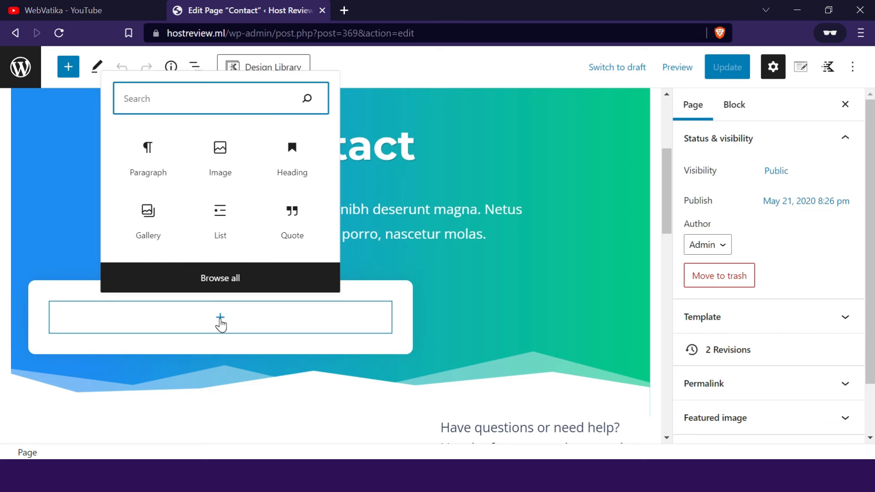
text(sho)
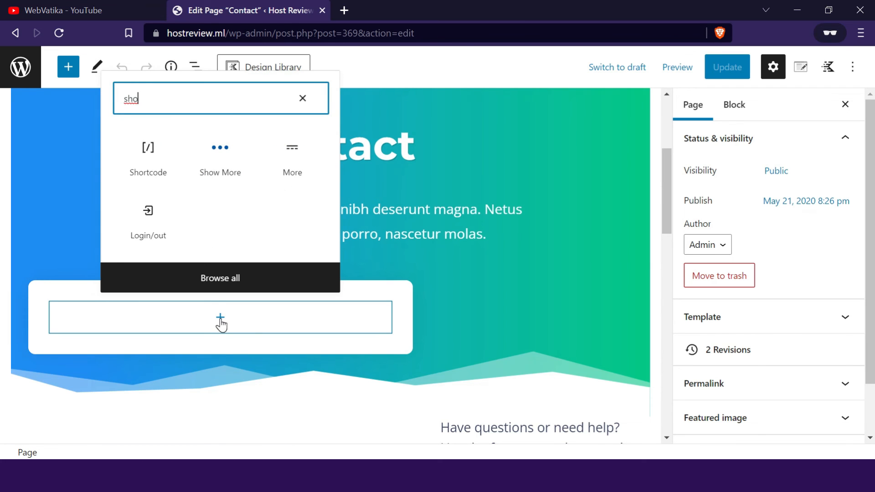
text(rt)
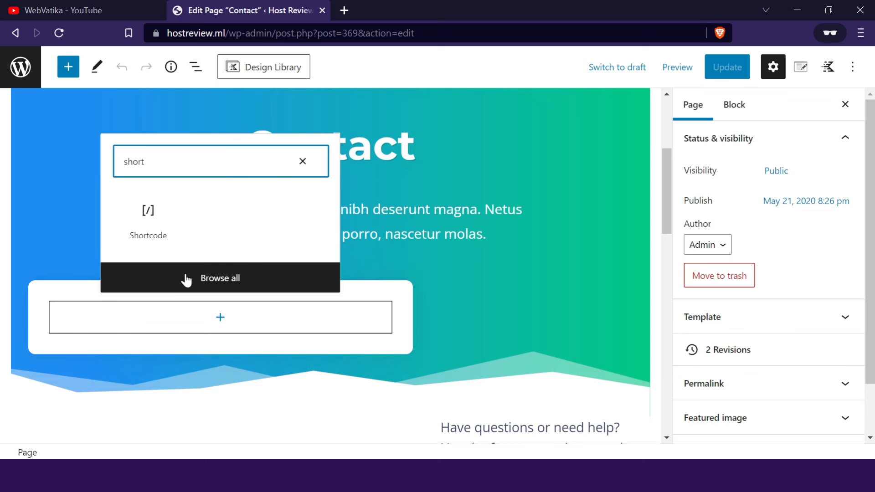
click(150, 231)
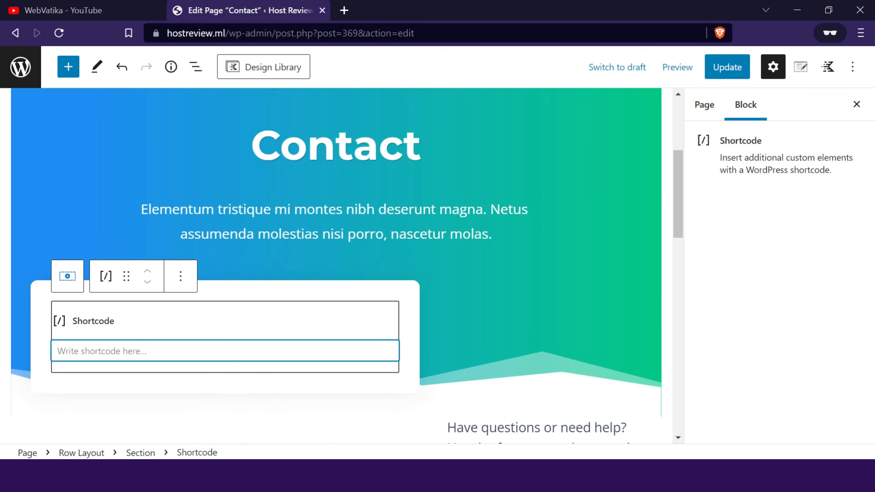
- Paste the shortcode [fluentform id="3"] into the Shortcode block and update the page
right_click(129, 351)
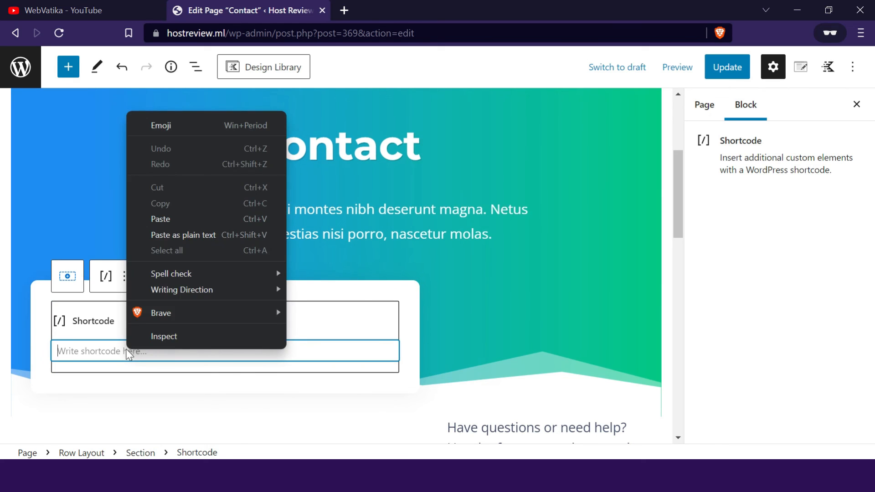
click(153, 220)
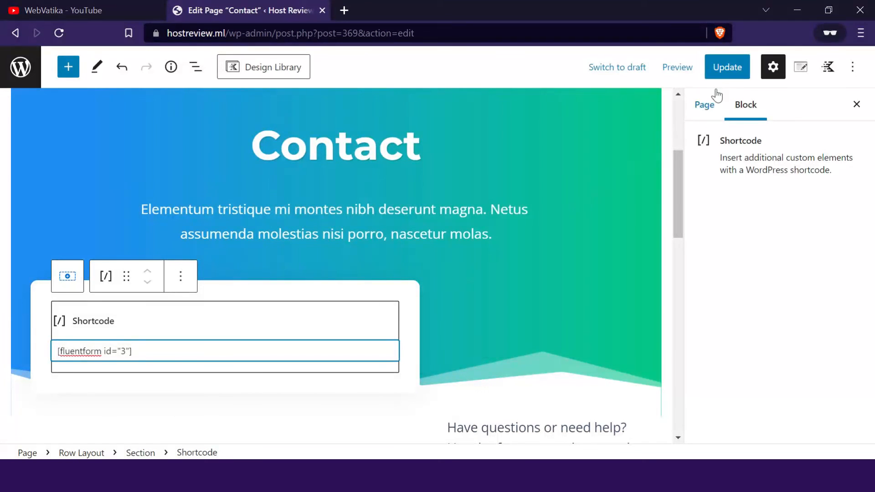
click(724, 77)
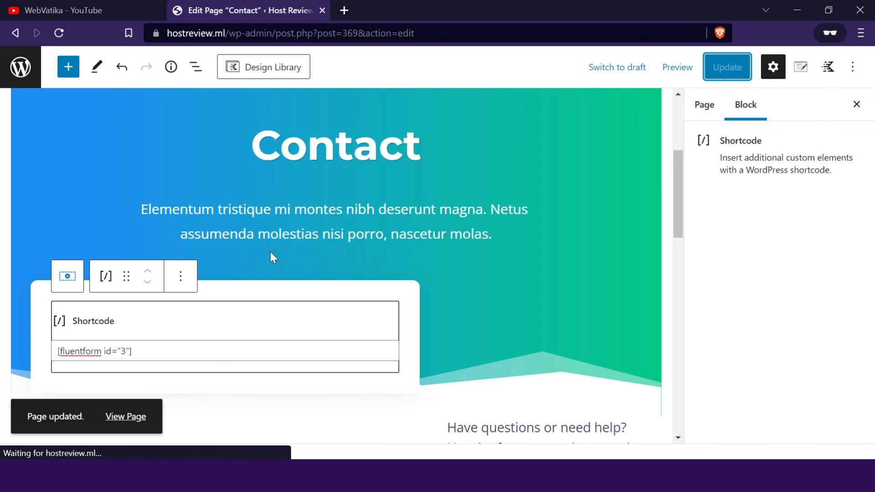
- View the published Contact page in a new browser tab and examine the embedded form's layout
click(131, 419)
right_click(131, 418)
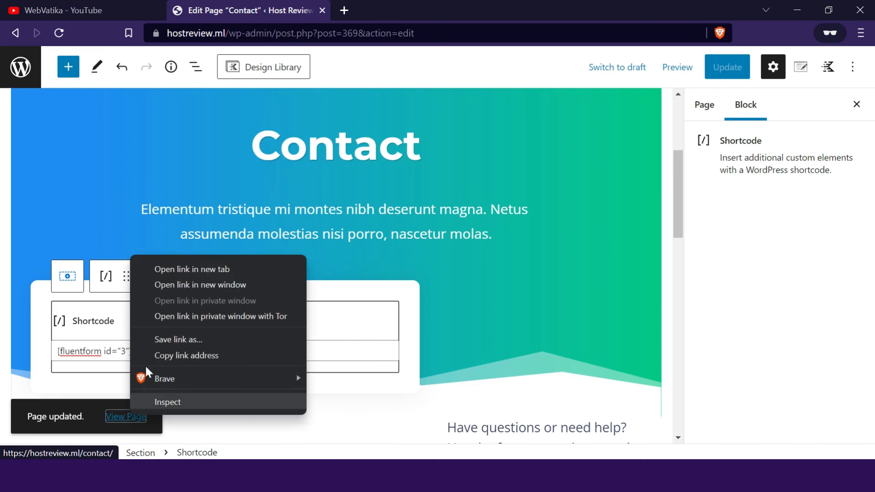
click(177, 272)
click(404, 8)
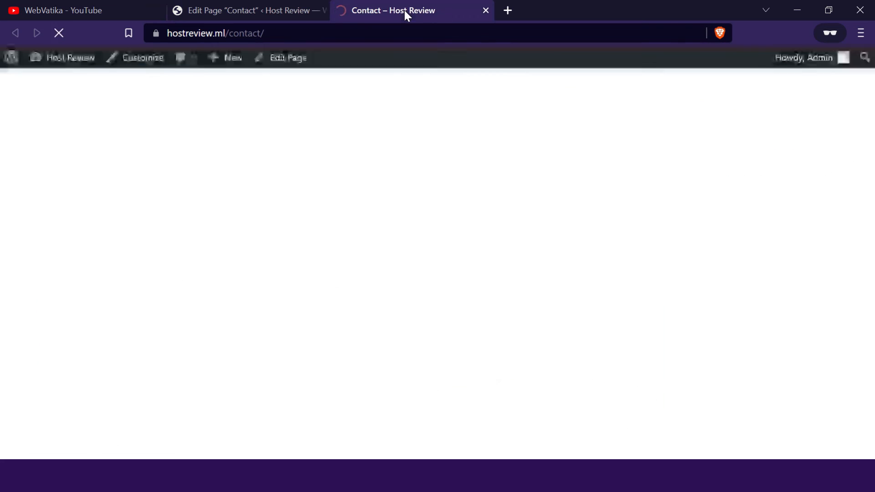
scroll(390, 98, down, 5)
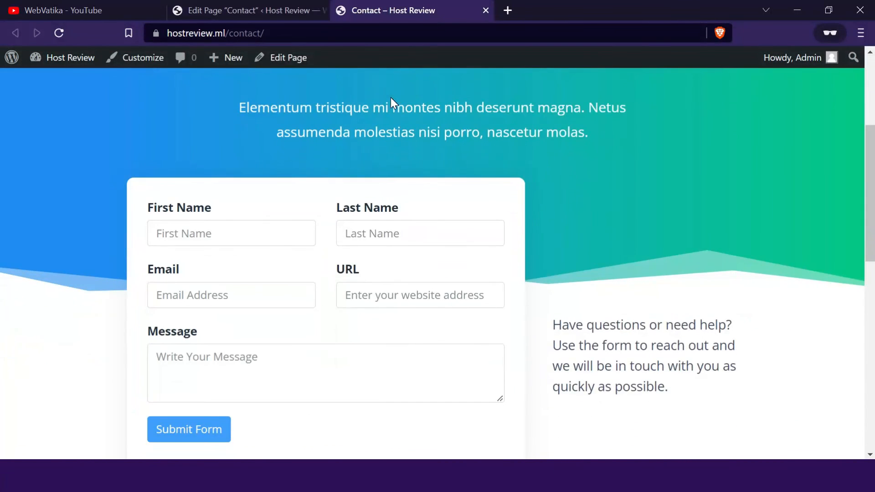
scroll(386, 109, down, 2)
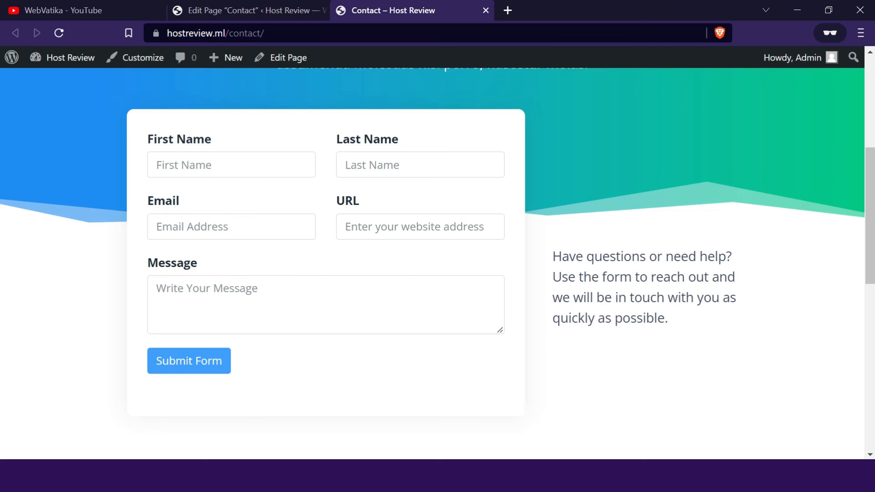
scroll(324, 272, up, 2)
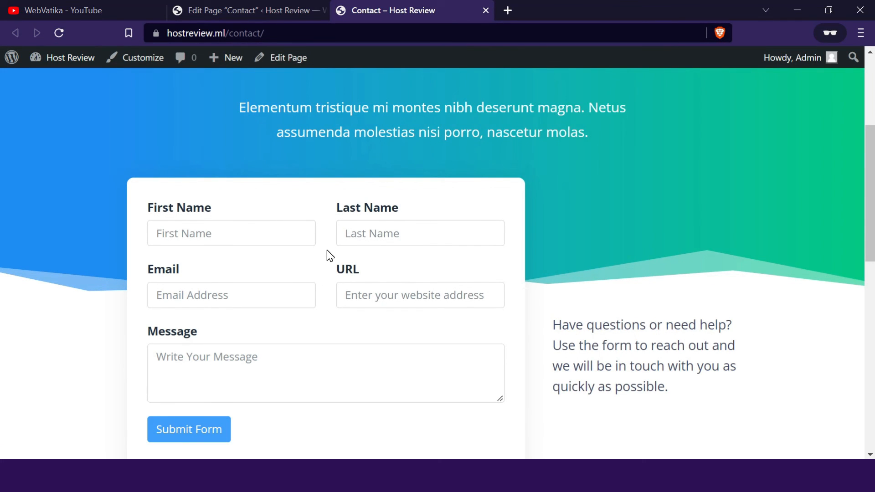
- Switch to the WebVatika YouTube channel and look through its uploaded videos
click(64, 8)
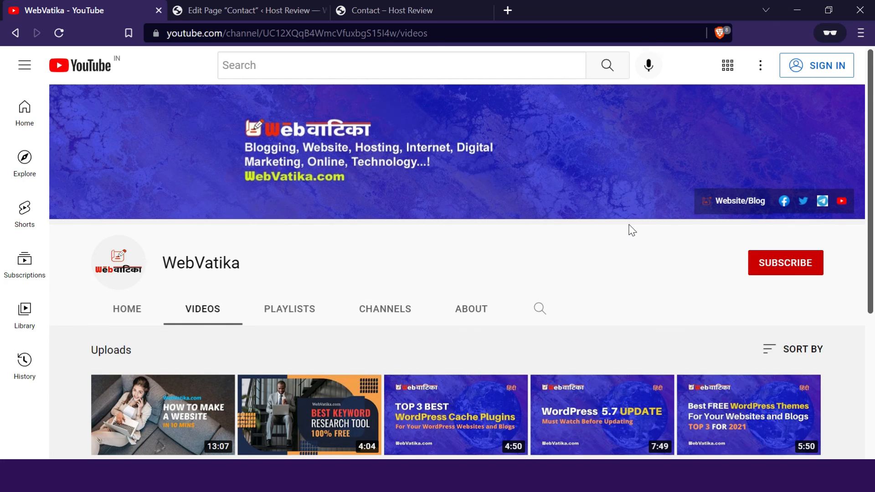
scroll(632, 229, down, 2)
scroll(633, 230, down, 1)
scroll(688, 235, up, 3)
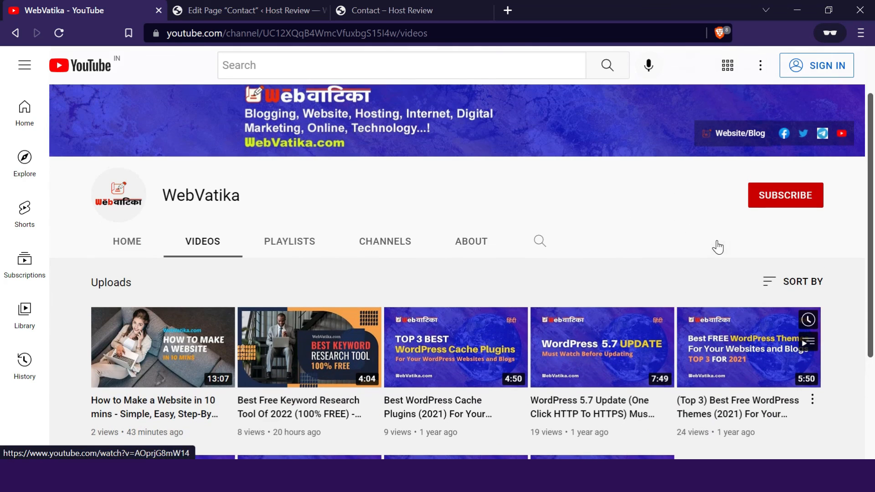